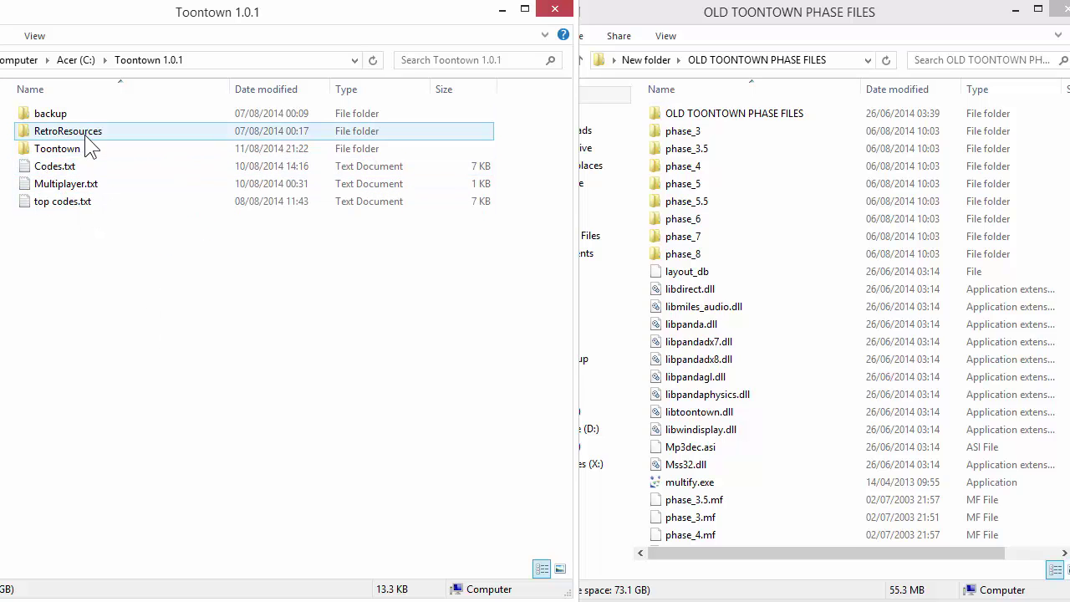
pyautogui.moveTo(227, 287); pyautogui.dragTo(192, 315)
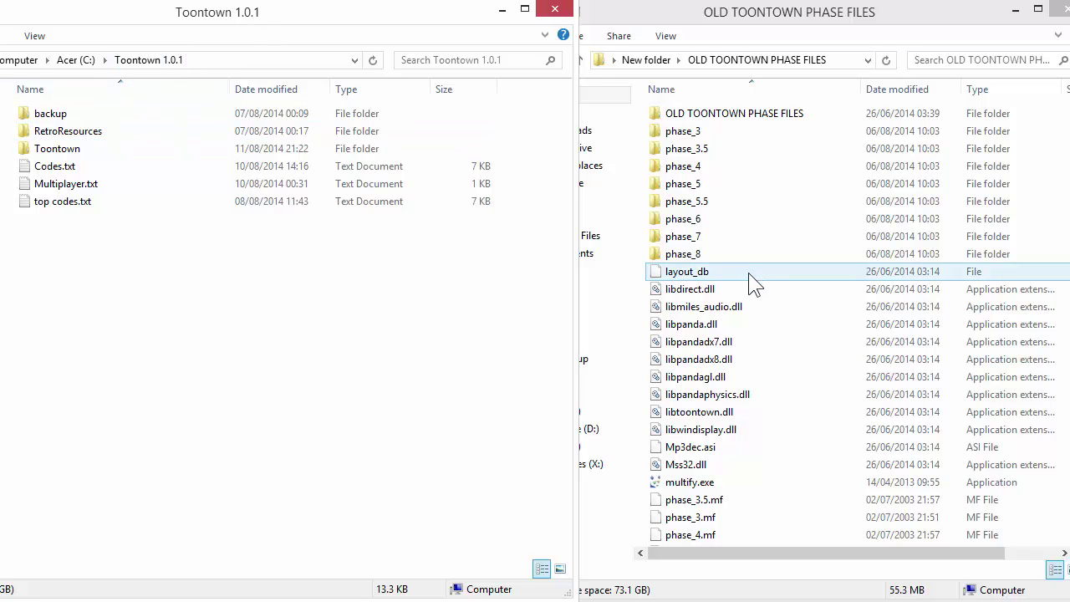
pyautogui.click(702, 134)
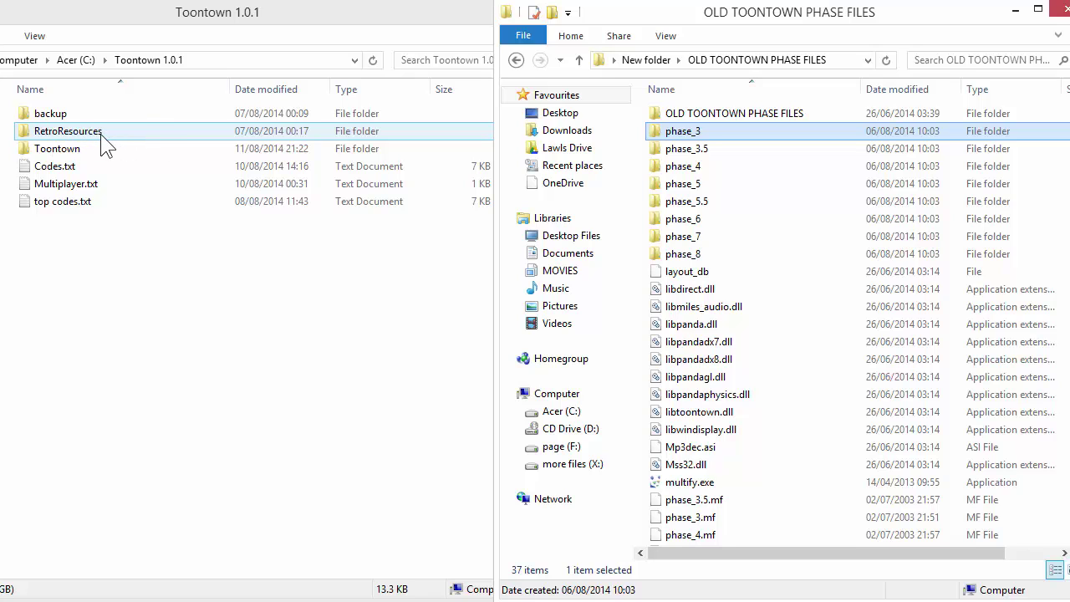
pyautogui.click(115, 308)
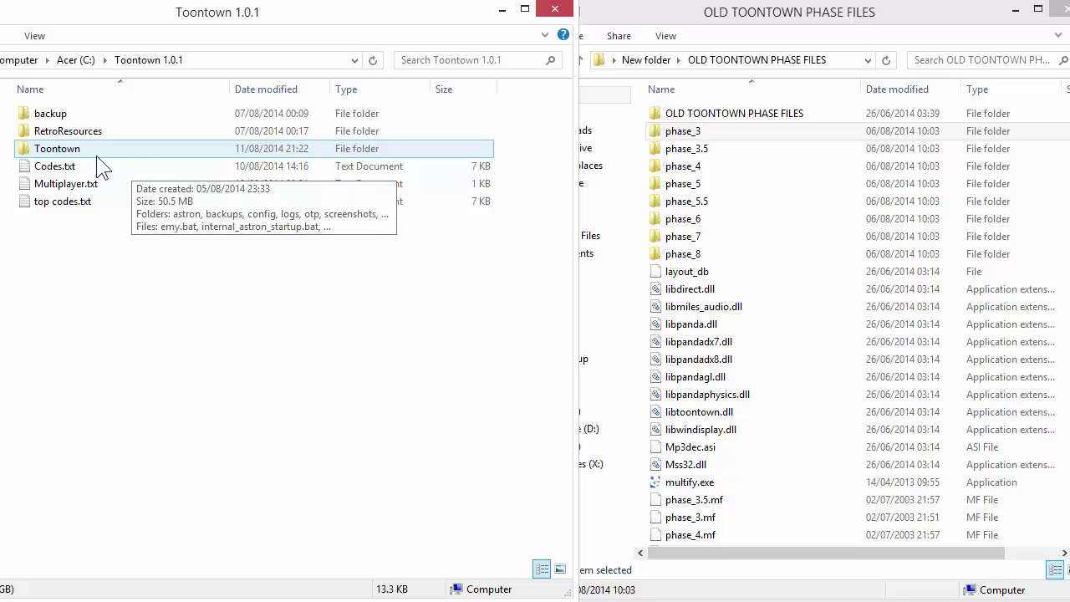
# Open the phase_3 maps folder in both RetroResources and OLD TOONTOWN PHASE FILES.
pyautogui.click(80, 136)
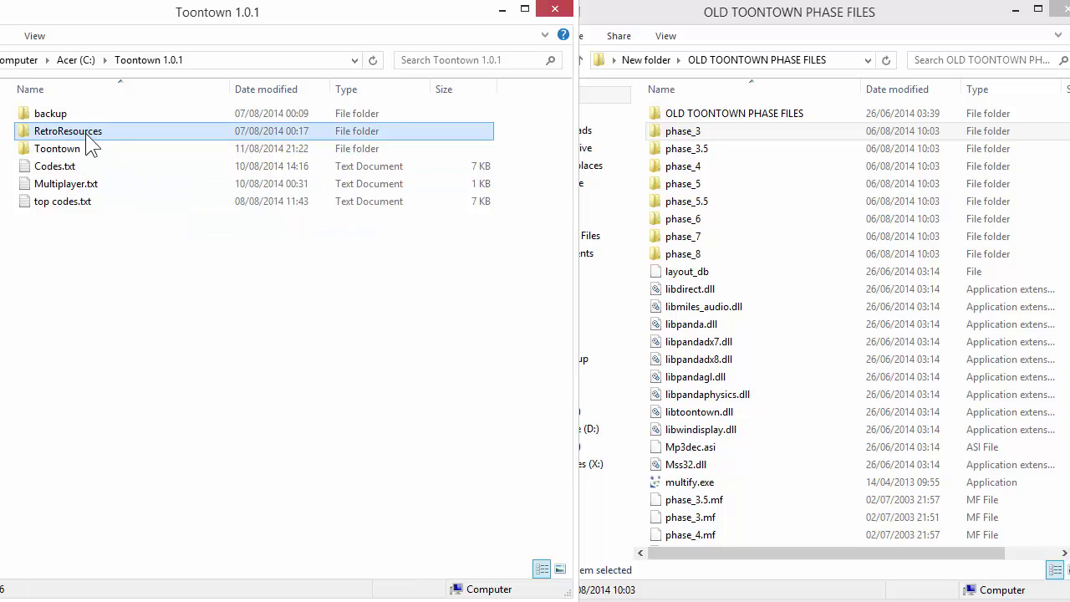
pyautogui.doubleClick(93, 134)
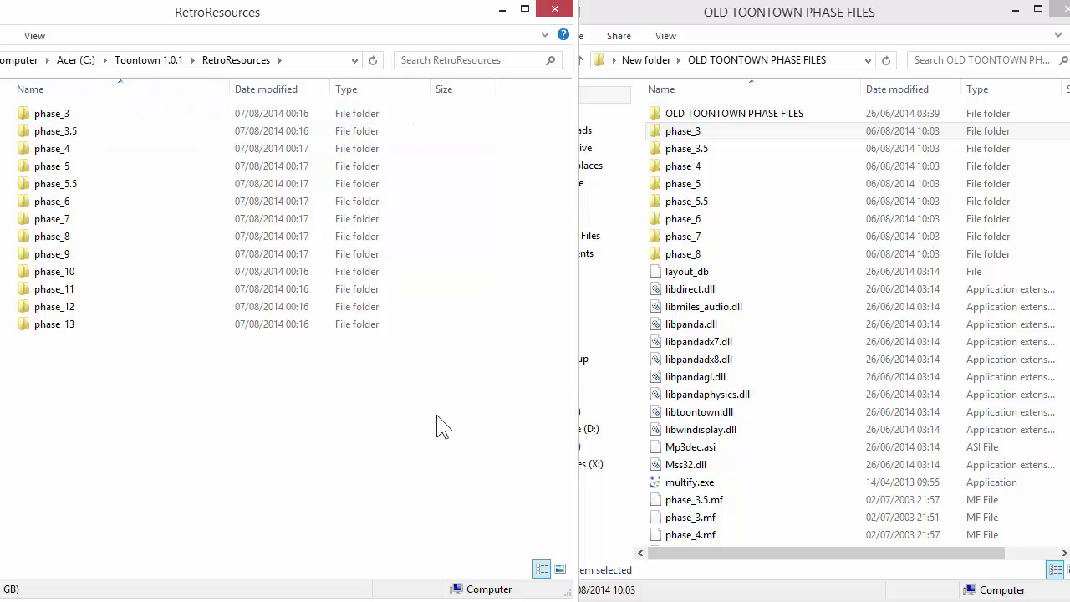
pyautogui.click(724, 129)
pyautogui.moveTo(725, 130); pyautogui.dragTo(95, 115)
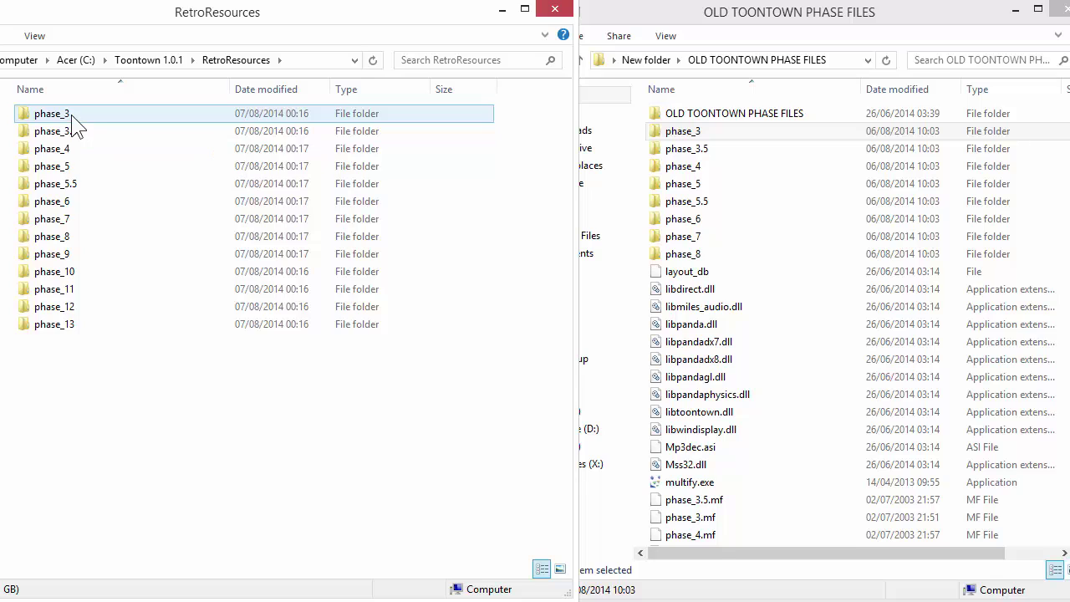
pyautogui.doubleClick(69, 116)
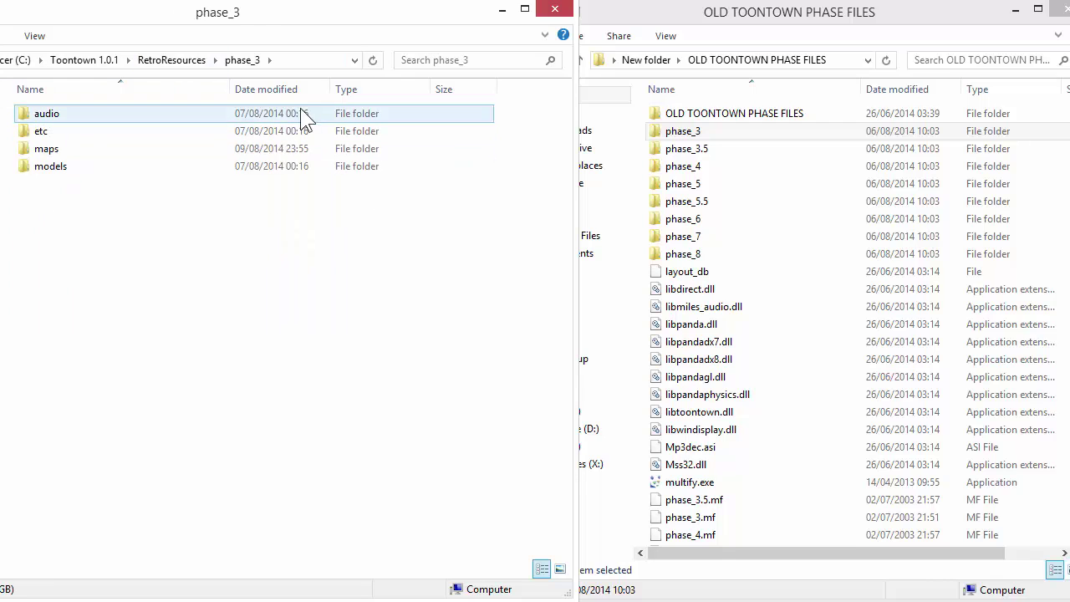
pyautogui.moveTo(51, 154)
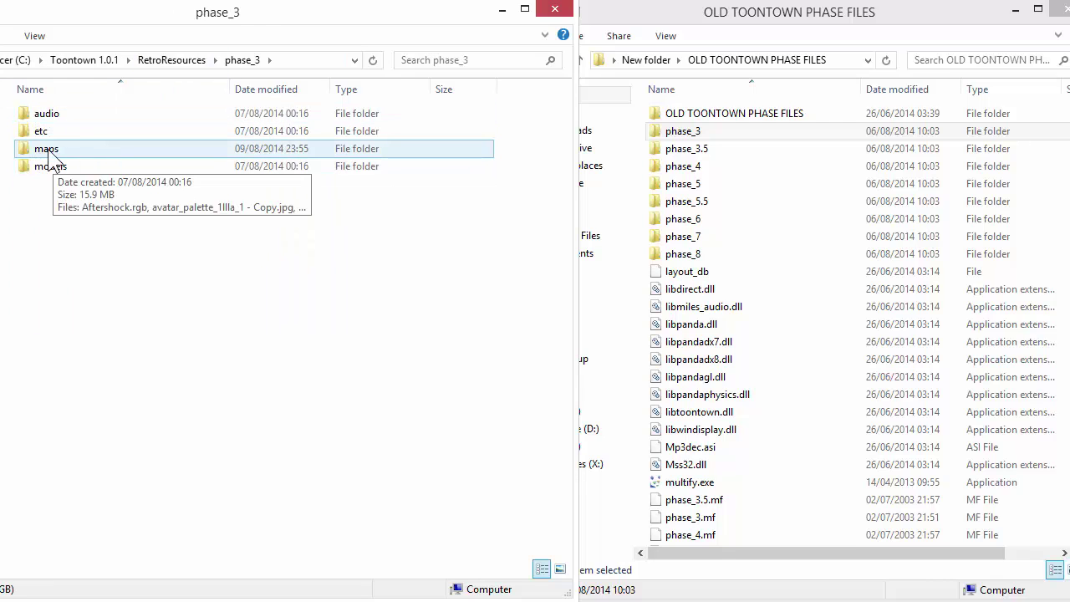
pyautogui.doubleClick(57, 153)
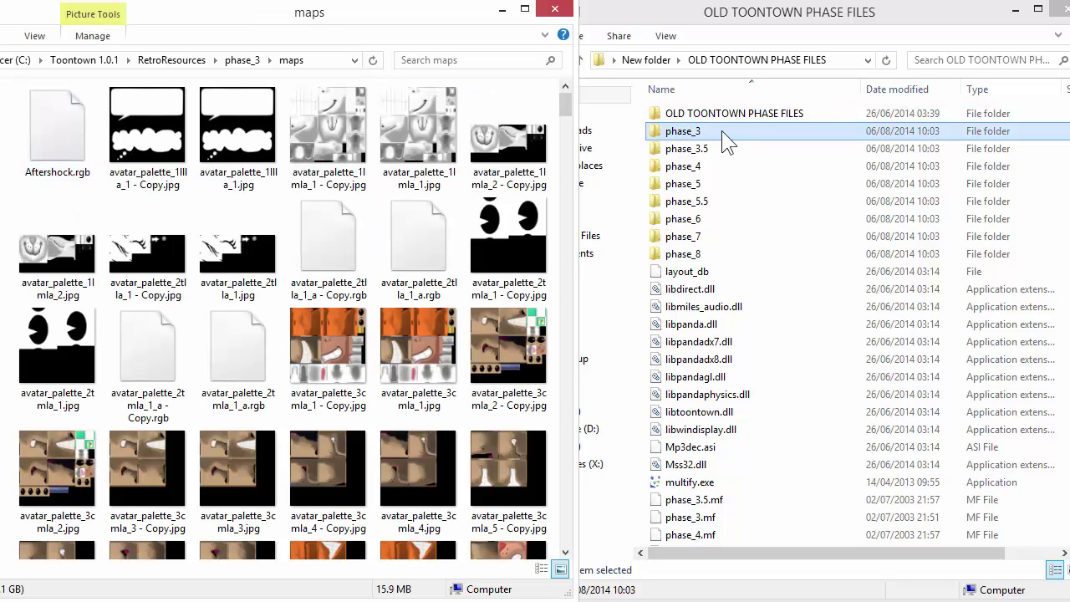
pyautogui.doubleClick(721, 130)
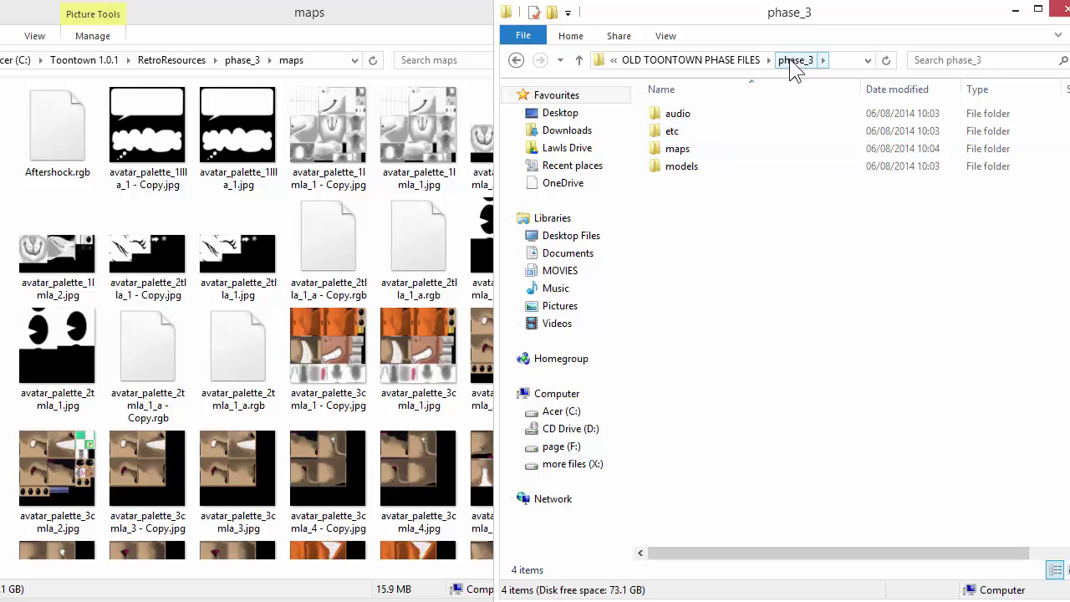
pyautogui.doubleClick(689, 153)
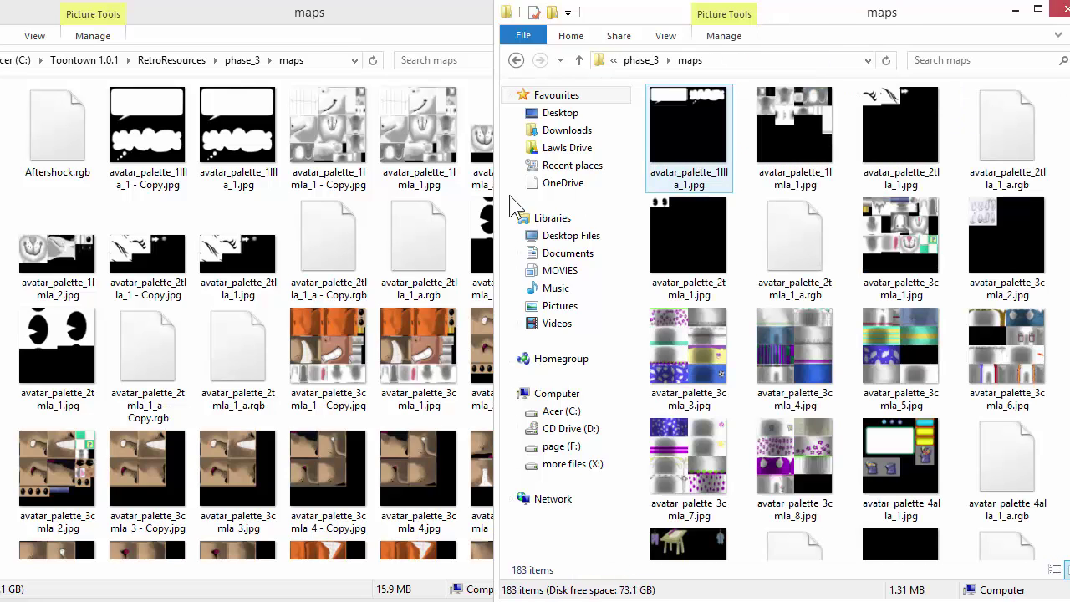
# Locate the loading_bg_clouds images in both maps folders and select the old loading_bg_clouds.jpg for comparison.
pyautogui.click(418, 133)
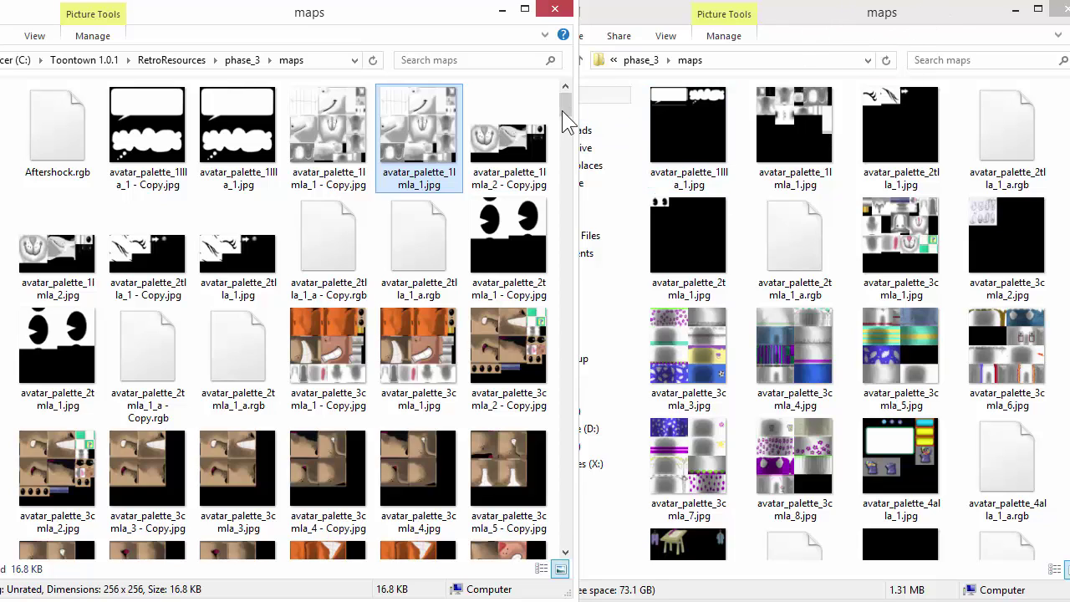
pyautogui.moveTo(564, 111); pyautogui.dragTo(564, 111)
pyautogui.moveTo(556, 112); pyautogui.dragTo(564, 401)
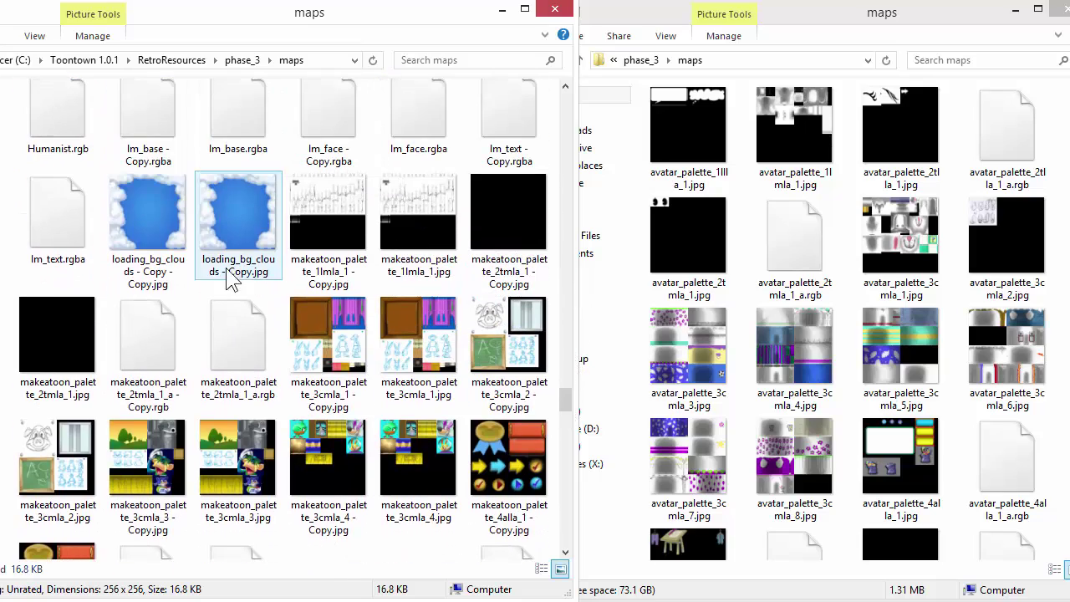
pyautogui.click(126, 247)
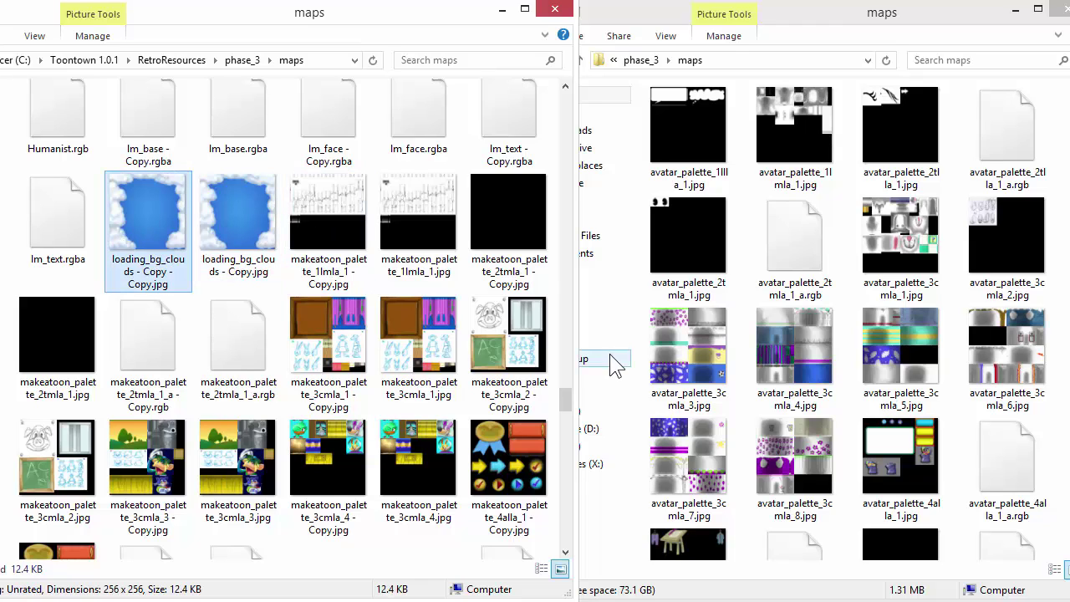
pyautogui.moveTo(564, 409)
pyautogui.mouseDown()
pyautogui.moveTo(566, 437)
pyautogui.moveTo(566, 391)
pyautogui.mouseUp()
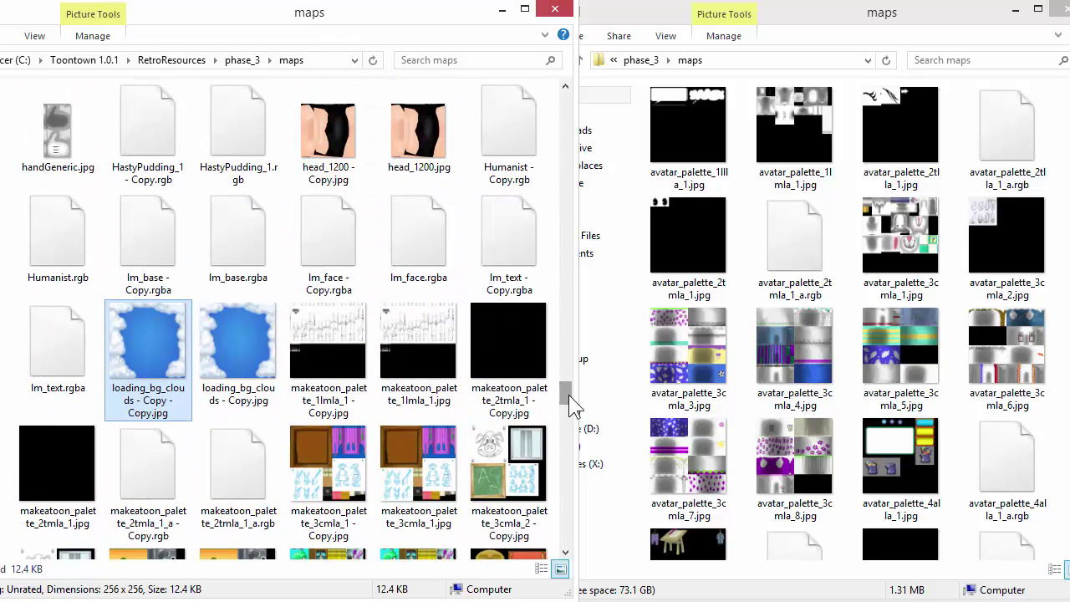
pyautogui.click(924, 364)
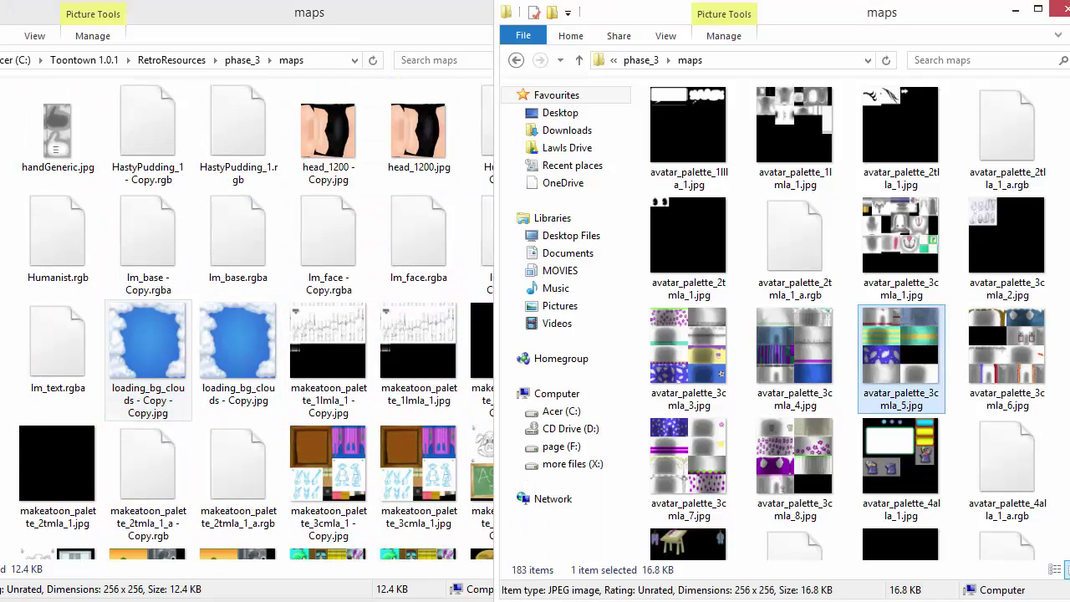
pyautogui.scroll(-15, 1063, 386)
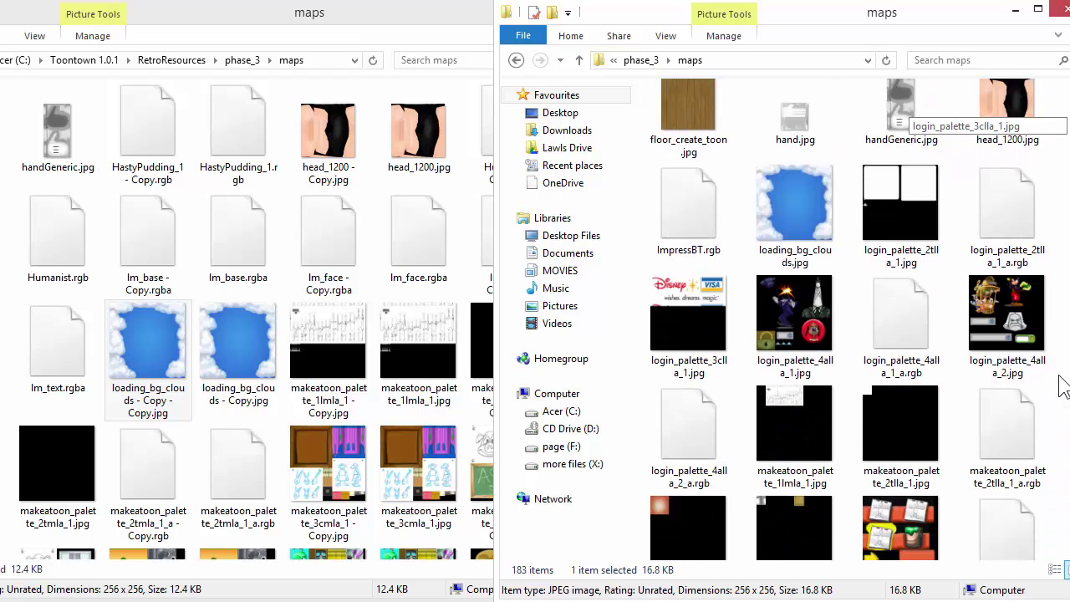
pyautogui.click(792, 213)
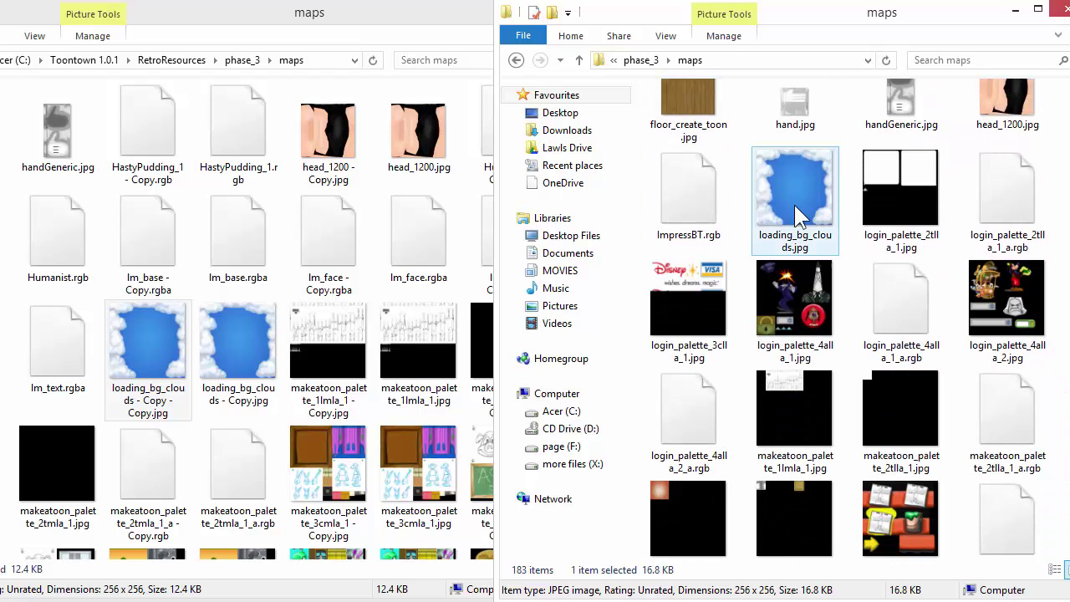
# Find tt_t_gui_pat_background.jpg in the RetroResources maps folder and open it for viewing.
pyautogui.click(330, 355)
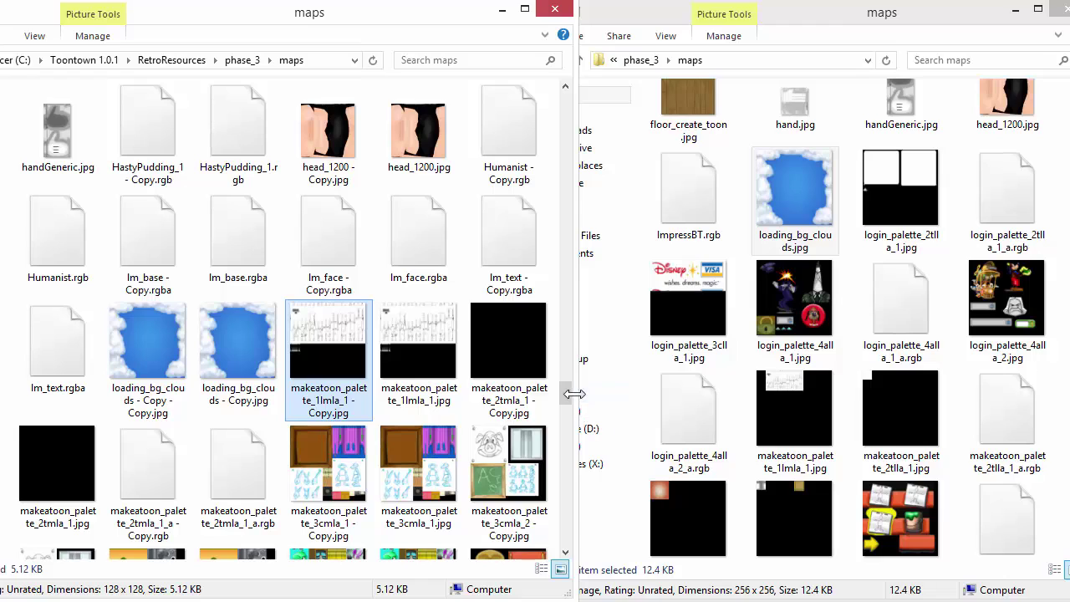
pyautogui.moveTo(571, 394); pyautogui.dragTo(564, 546)
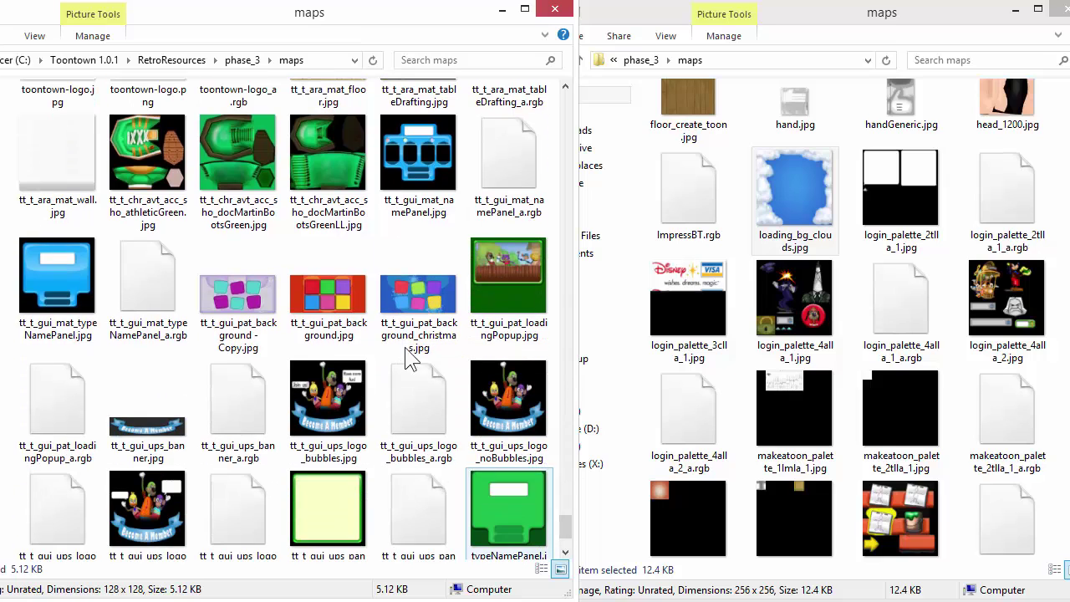
pyautogui.doubleClick(347, 314)
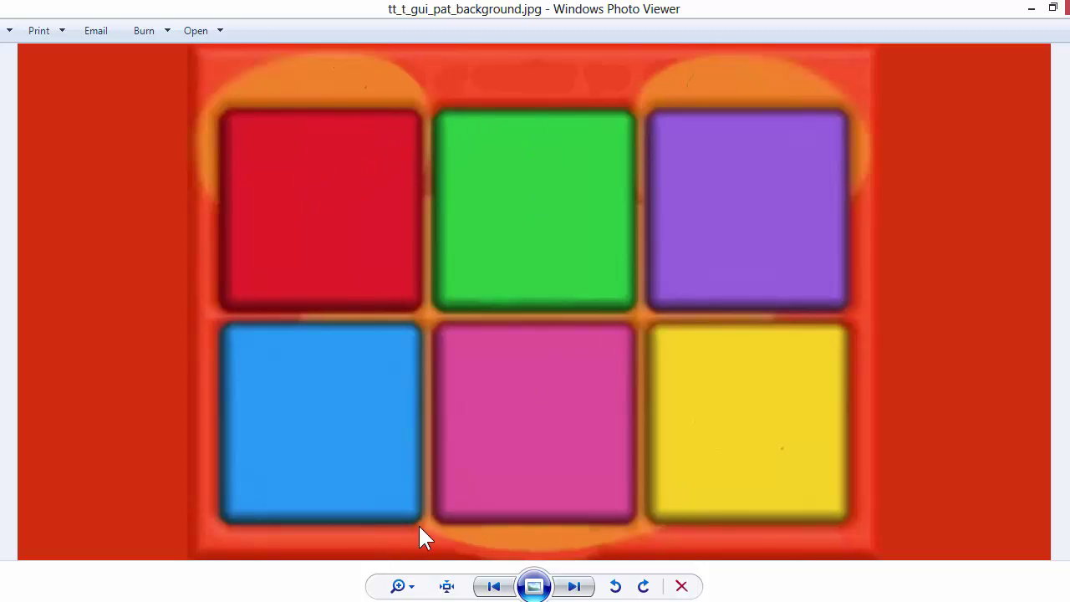
# Find pickatoon_palette_3clla_1.jpg in the old phase_3 maps folder and examine its coloured panel grid up close.
pyautogui.hotkey('alt', 'Tab')
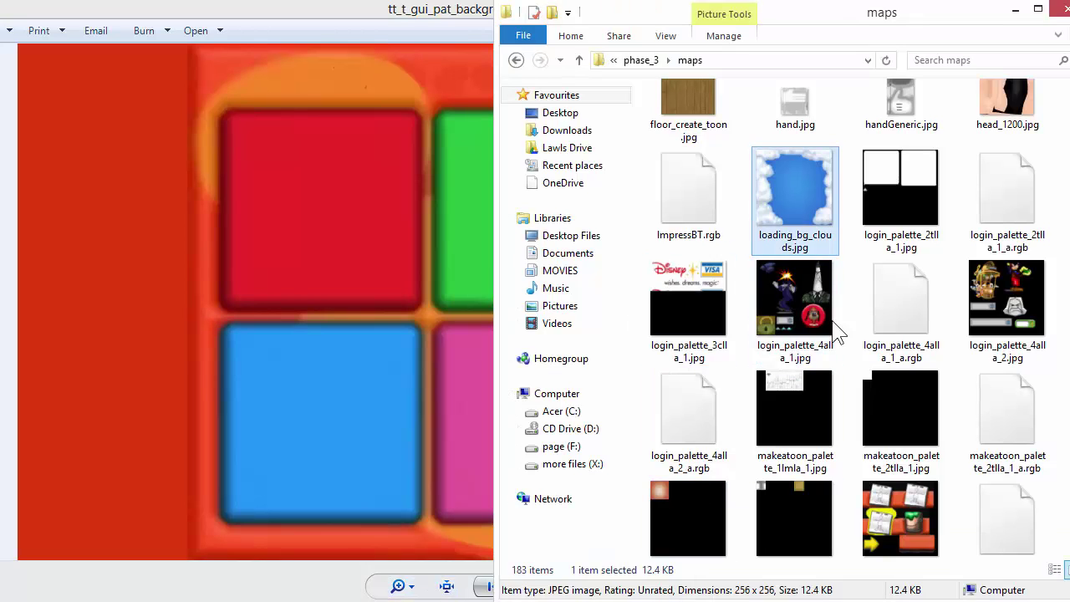
pyautogui.scroll(-5, 835, 330)
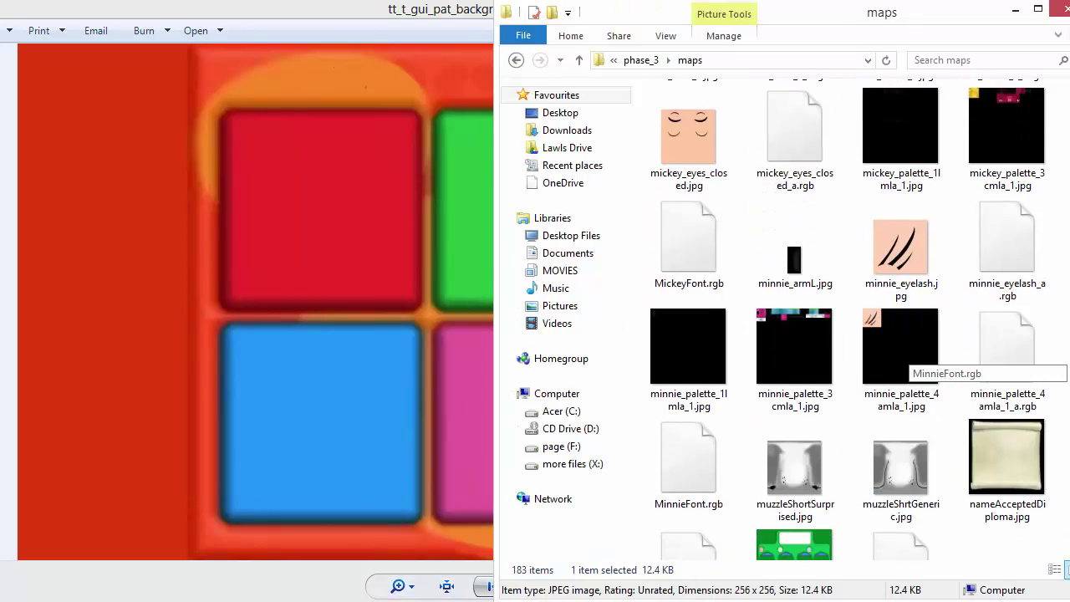
pyautogui.scroll(-10, 904, 360)
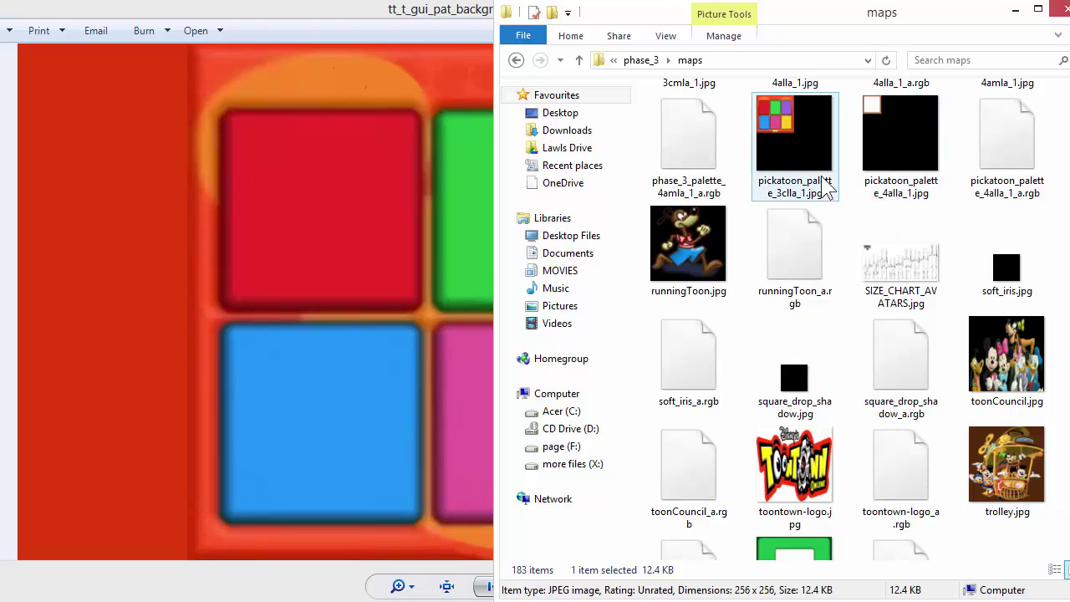
pyautogui.doubleClick(823, 186)
pyautogui.scroll(5, 501, 289)
pyautogui.moveTo(501, 289); pyautogui.dragTo(930, 519)
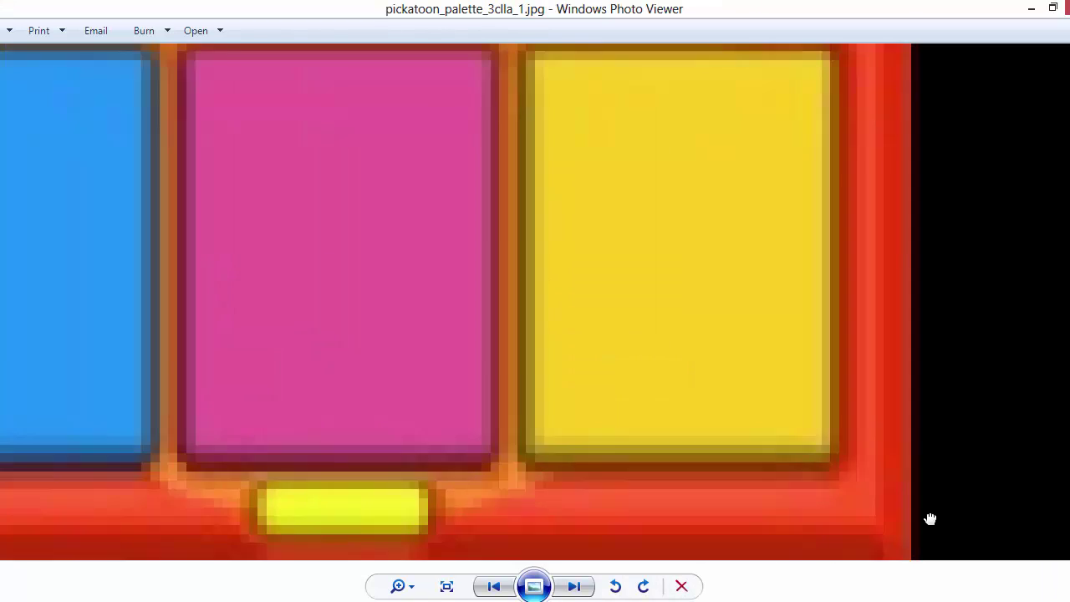
pyautogui.scroll(-5, 929, 519)
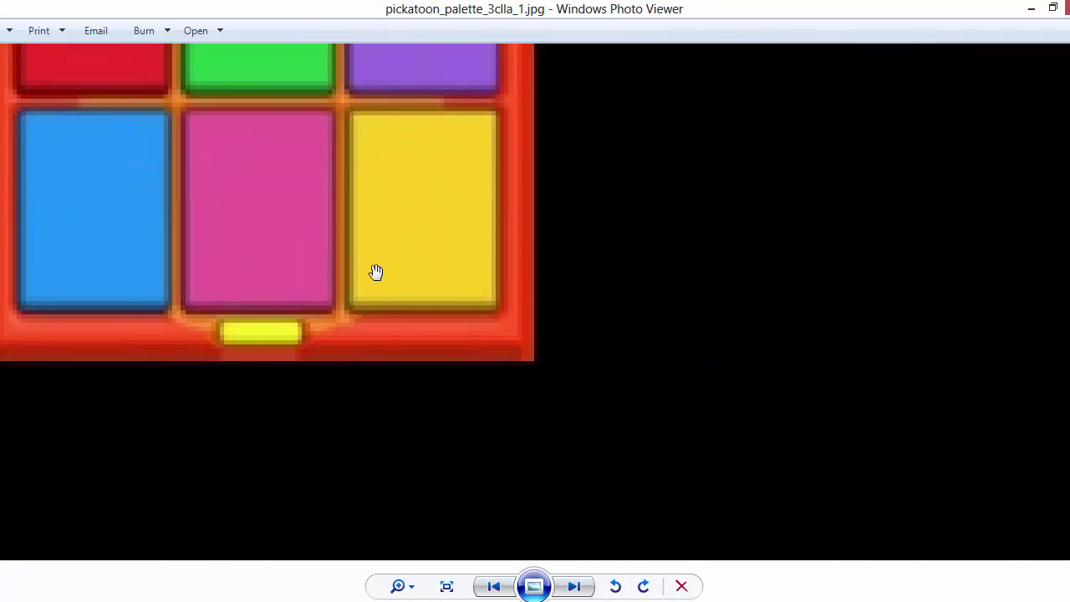
pyautogui.moveTo(375, 272); pyautogui.dragTo(711, 464)
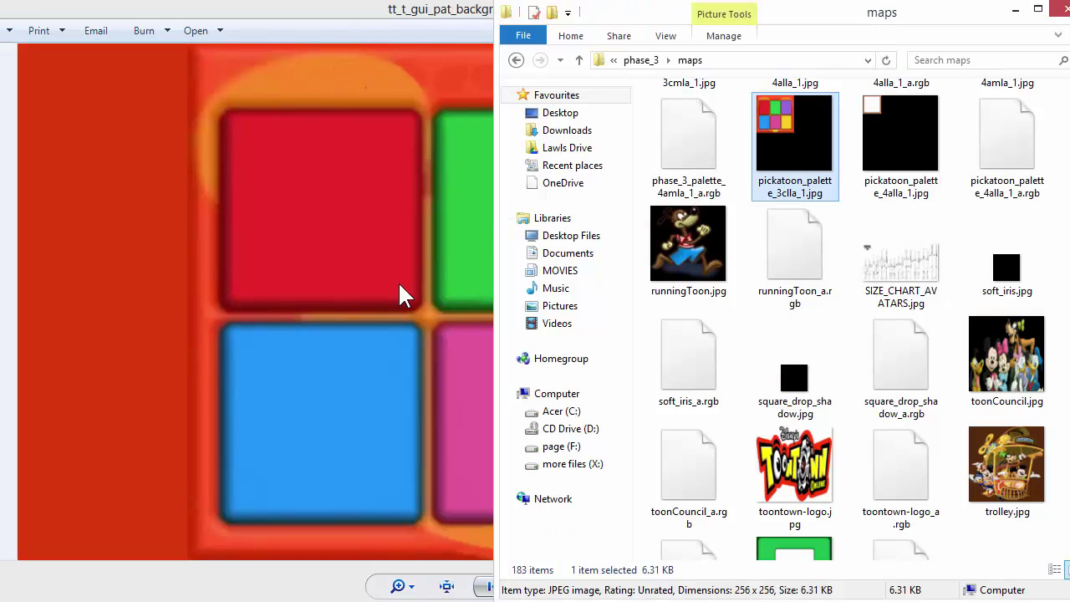
# Examine the panel edges of tt_t_gui_pat_background.jpg up close, then close the image.
pyautogui.click(399, 294)
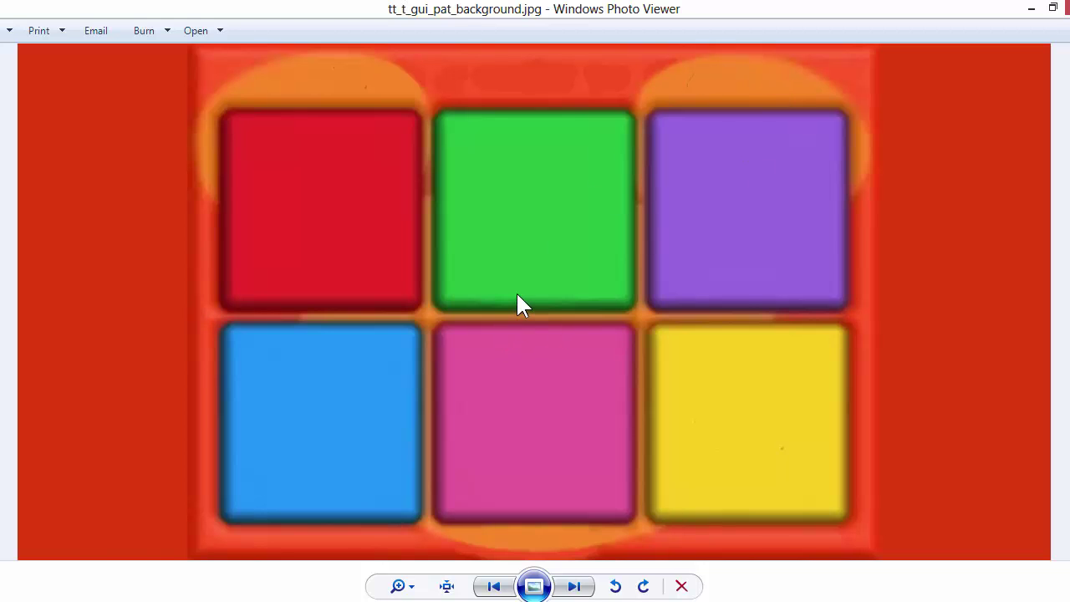
pyautogui.scroll(5, 517, 296)
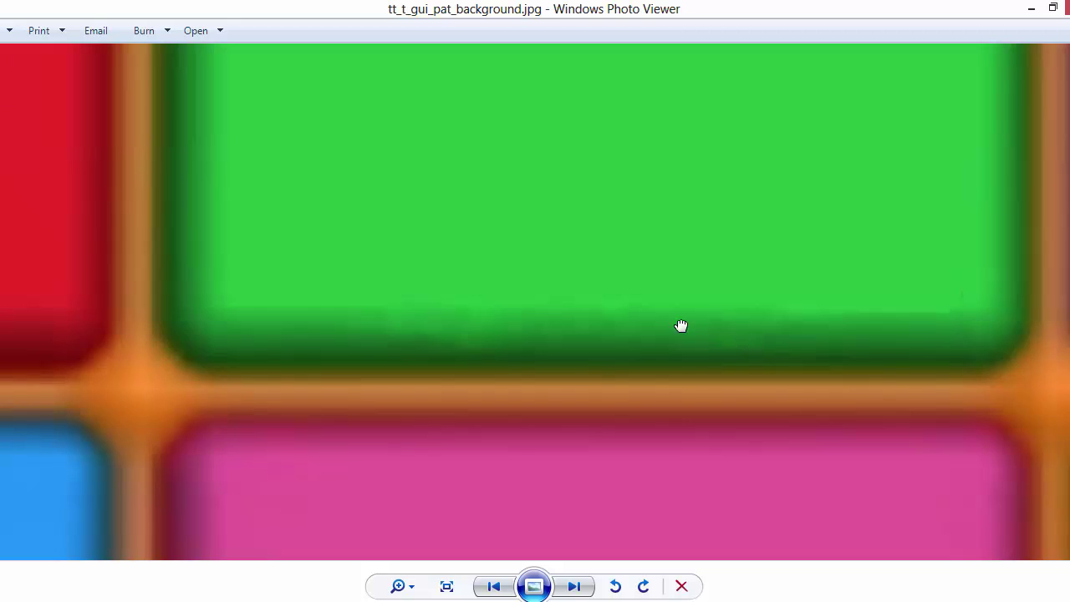
pyautogui.moveTo(681, 326); pyautogui.dragTo(576, 280)
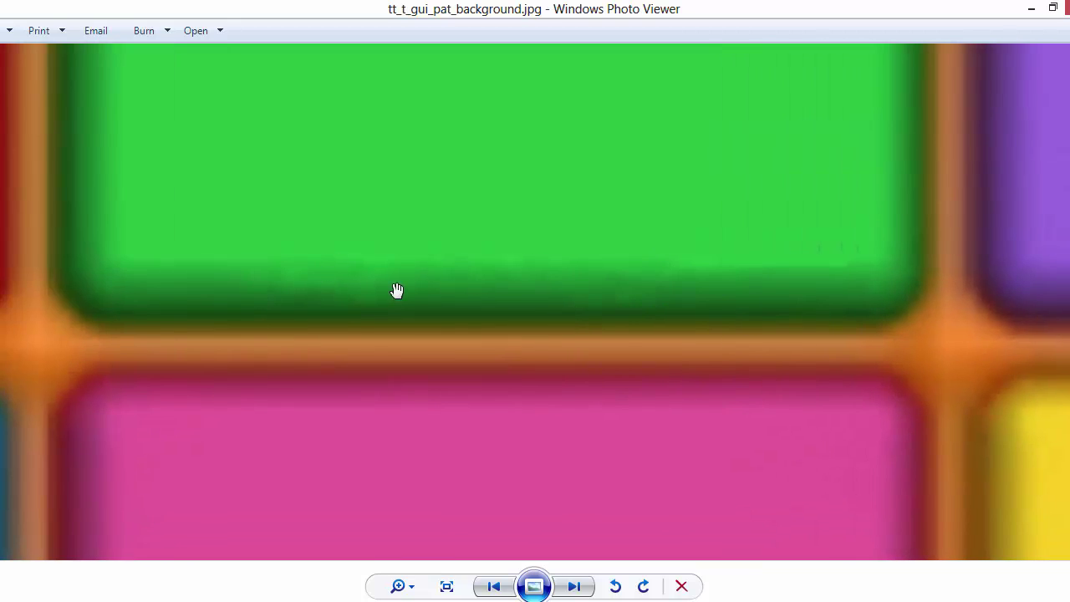
pyautogui.scroll(-4, 510, 288)
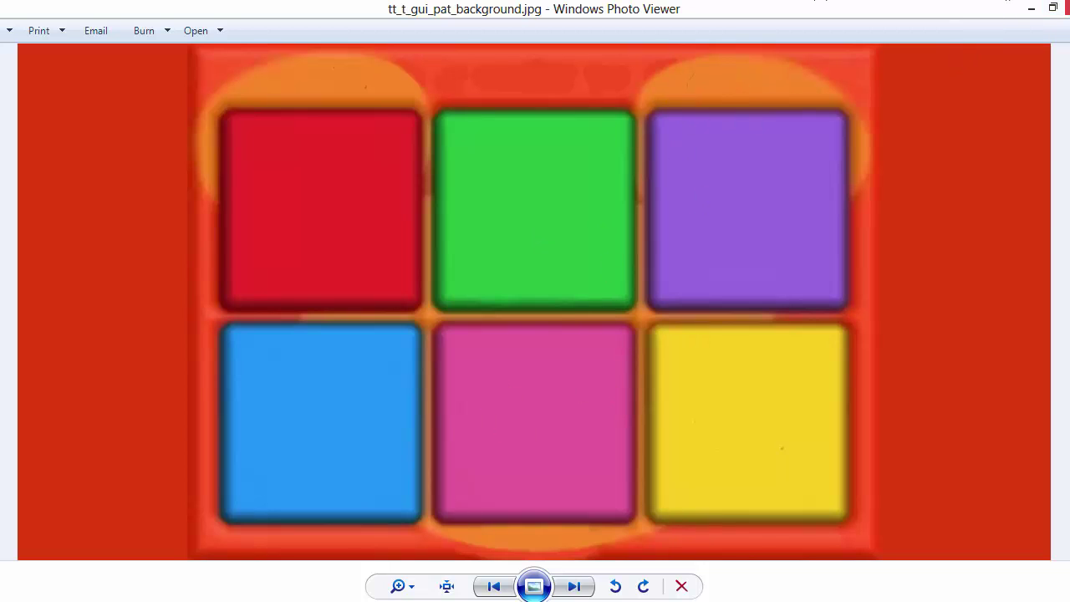
pyautogui.hotkey('alt', 'F4')
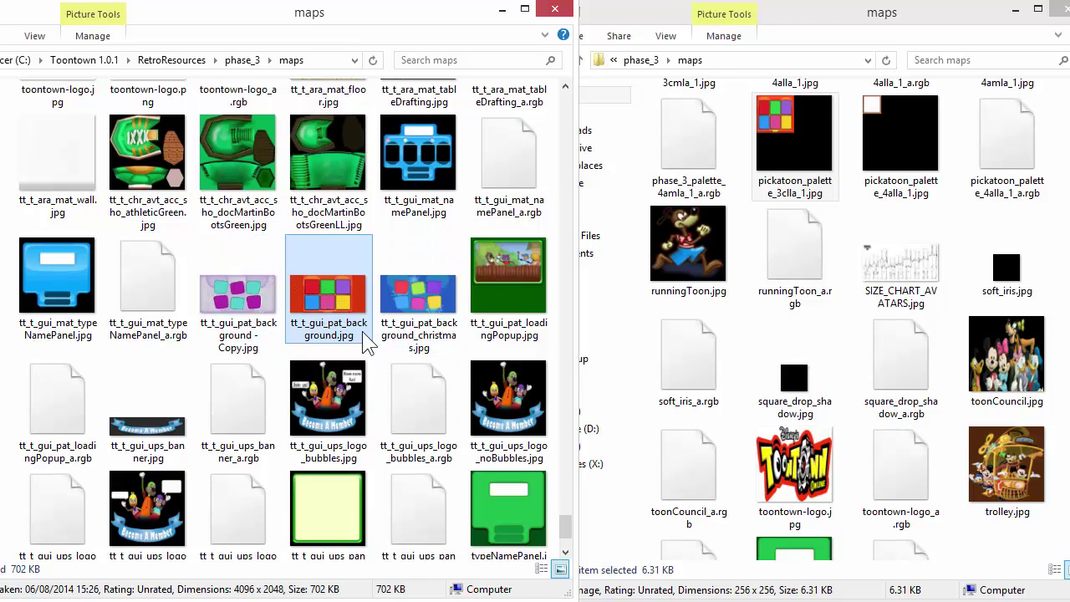
# View the backup image tt_t_gui_pat_background - Copy.jpg, close it, and select tt_t_gui_pat_background.jpg.
pyautogui.doubleClick(251, 307)
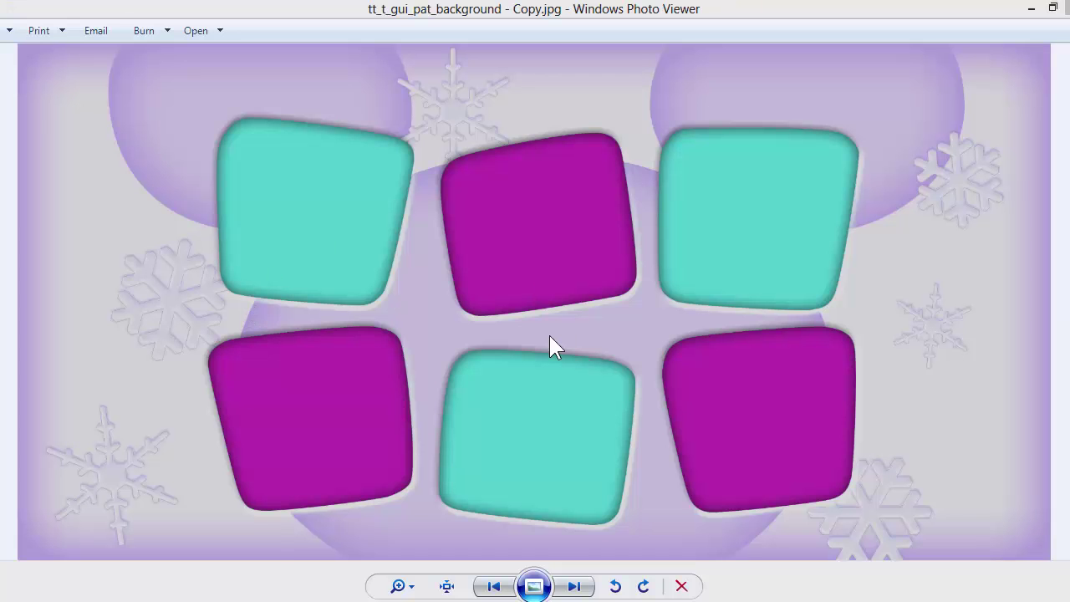
pyautogui.click(1068, 8)
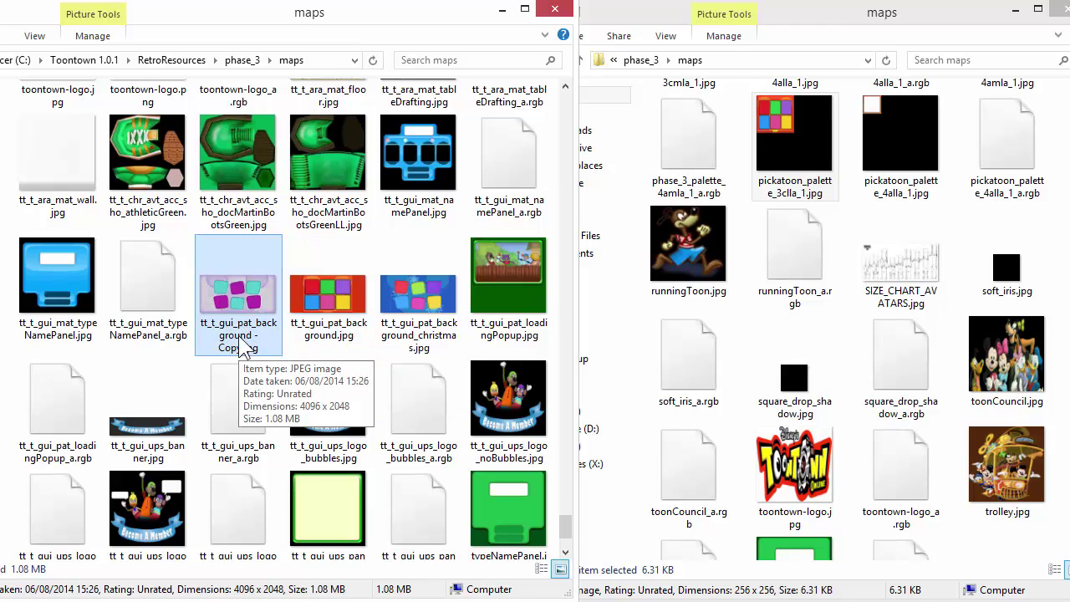
pyautogui.click(341, 311)
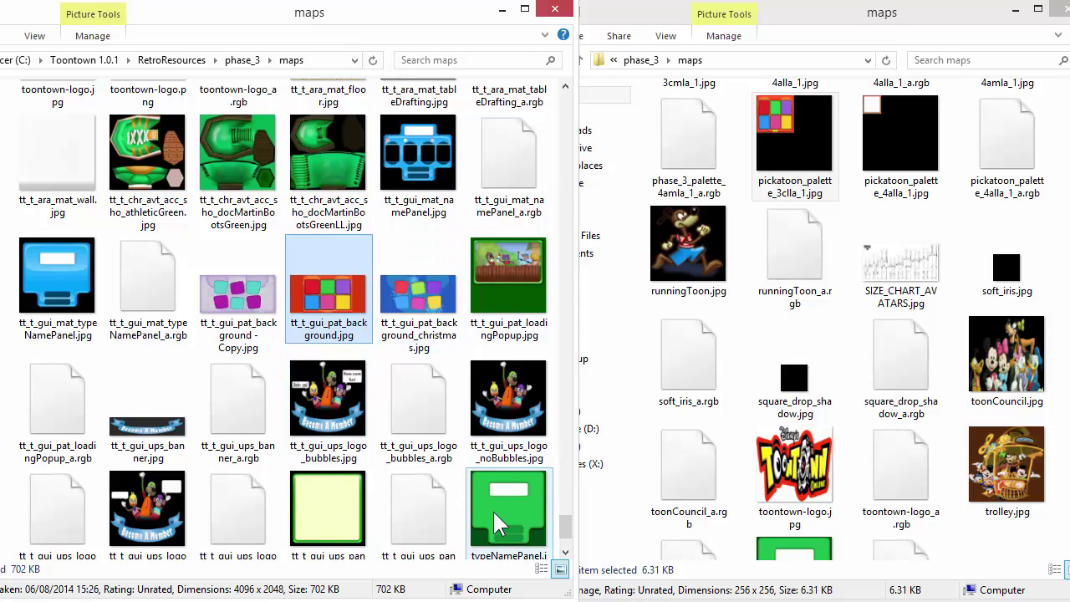
# View the contents of the makeatoon folder inside the RetroResources phase_3 models folder, and return to models.
pyautogui.scroll(-3, 493, 519)
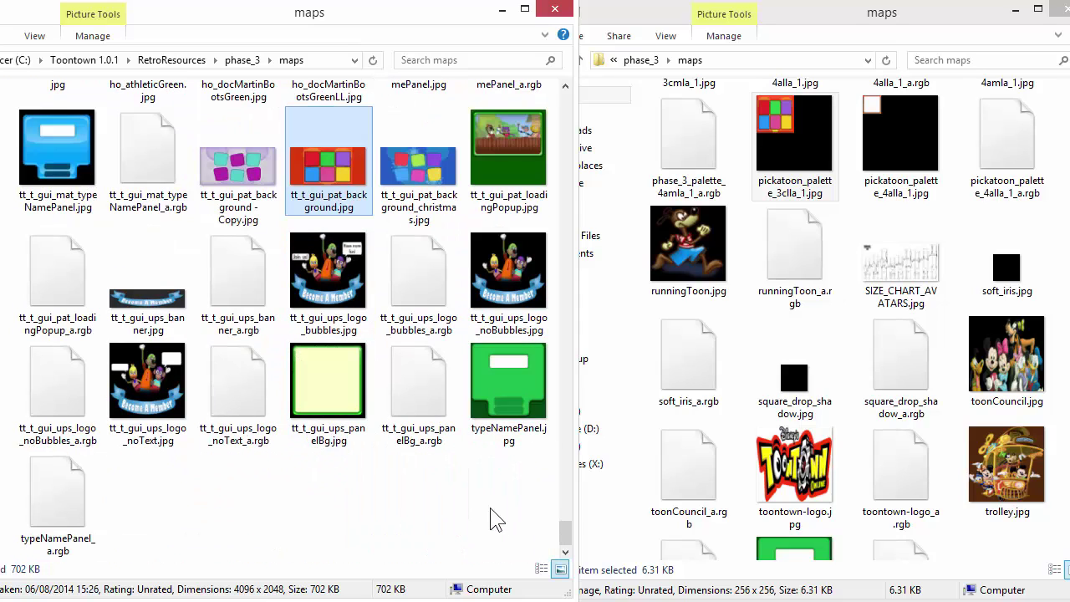
pyautogui.click(242, 63)
pyautogui.doubleClick(72, 168)
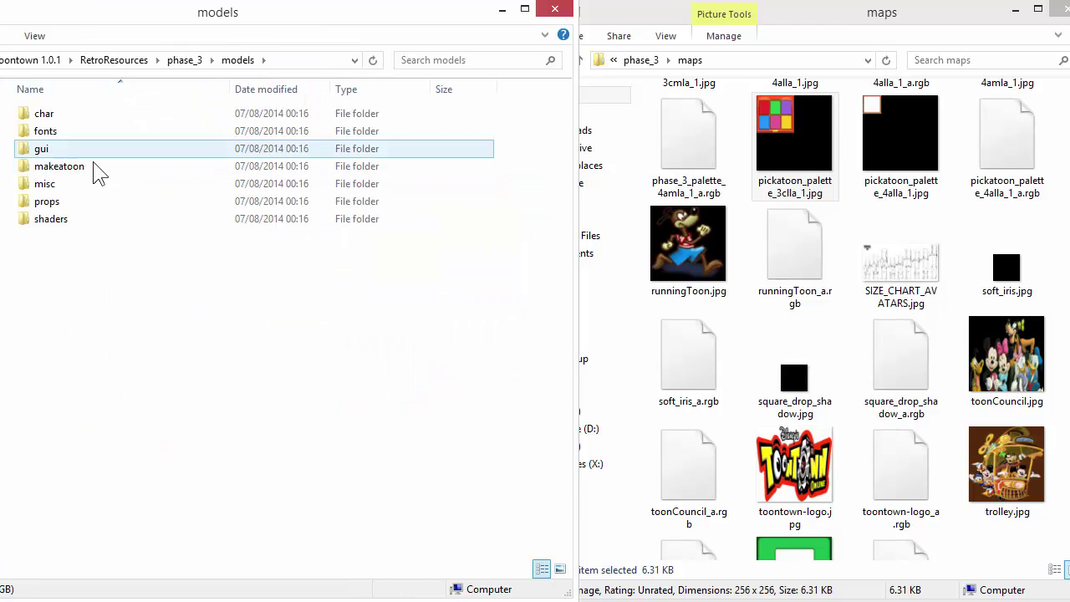
pyautogui.moveTo(132, 313); pyautogui.dragTo(162, 265)
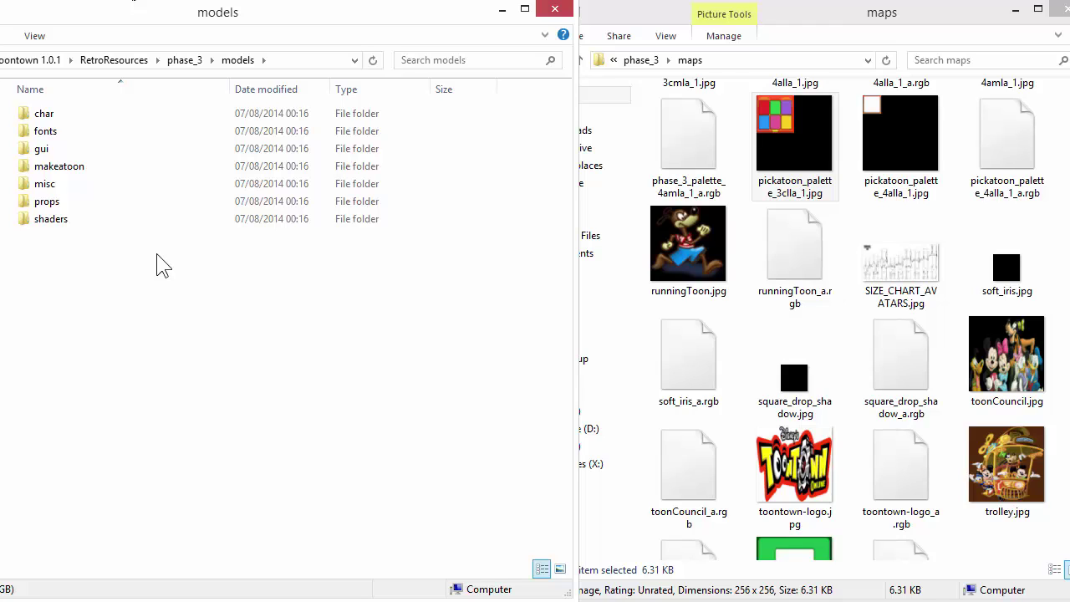
pyautogui.click(46, 170)
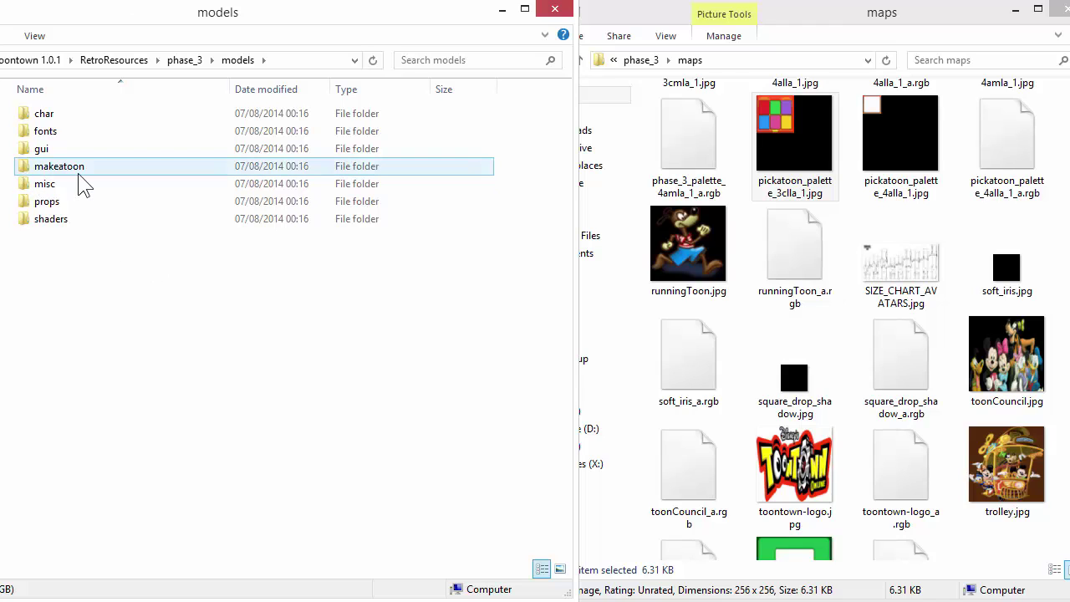
pyautogui.doubleClick(77, 172)
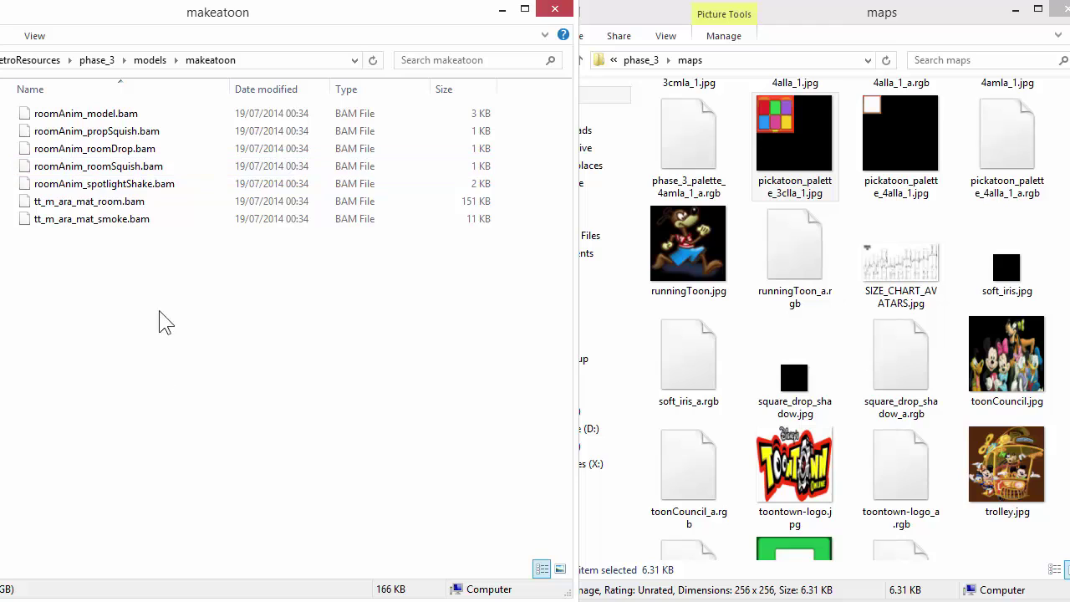
pyautogui.click(151, 60)
# Open the models folder of the old Toontown phase_3 files and compare its subfolders with the RetroResources ones.
pyautogui.click(640, 60)
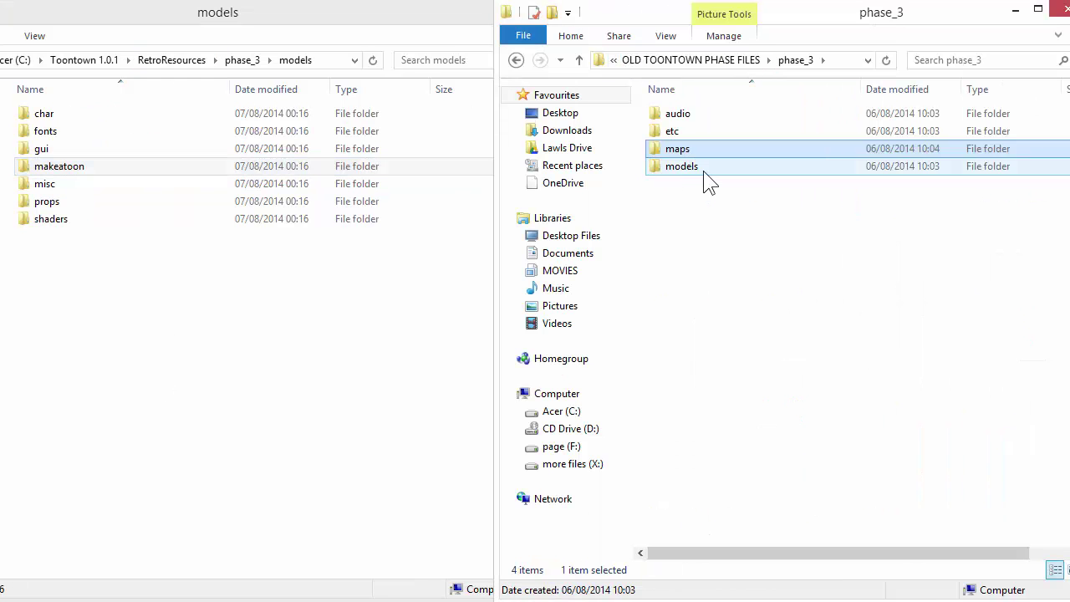
pyautogui.doubleClick(703, 171)
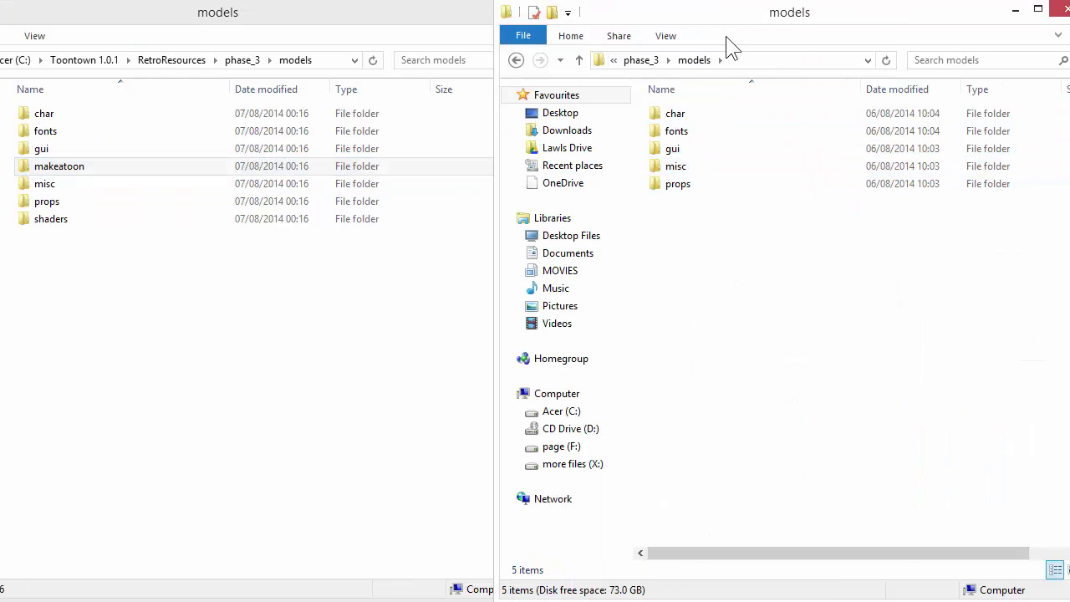
pyautogui.click(698, 190)
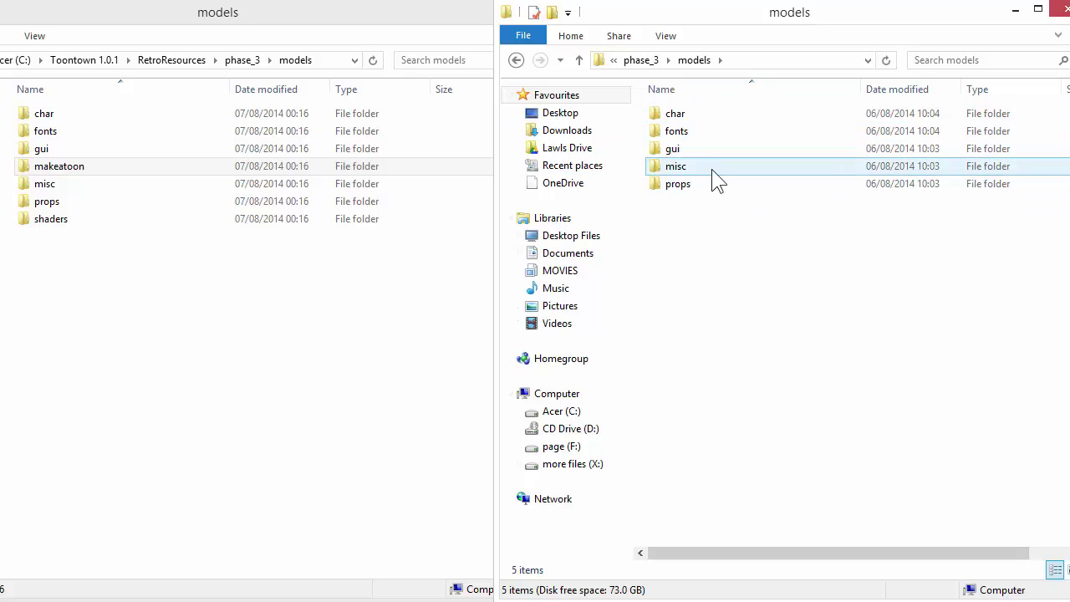
pyautogui.moveTo(711, 169)
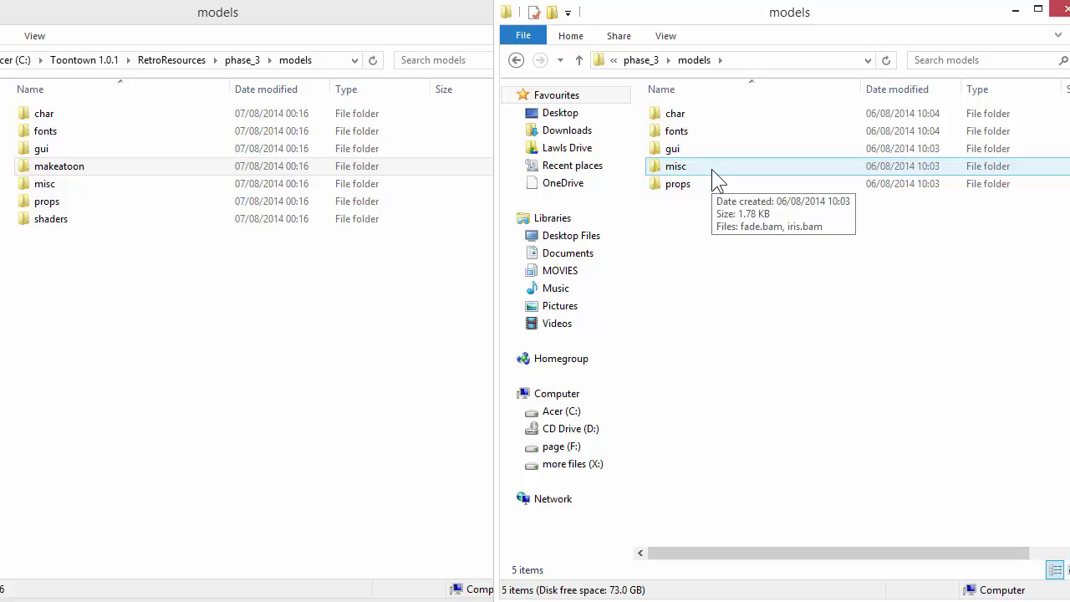
pyautogui.click(74, 310)
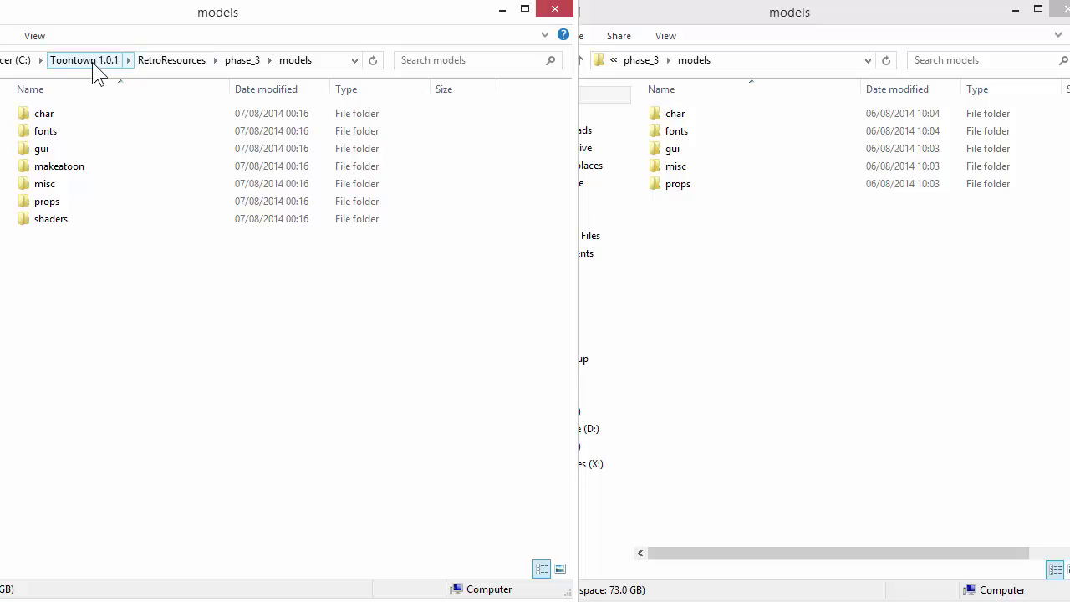
pyautogui.click(693, 310)
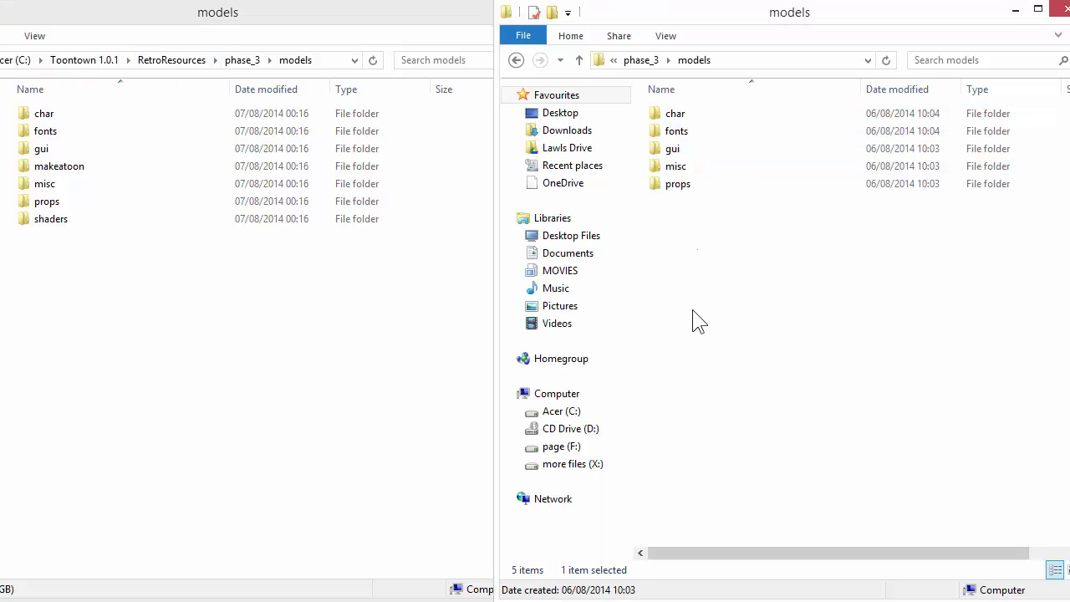
pyautogui.moveTo(194, 373); pyautogui.dragTo(155, 375)
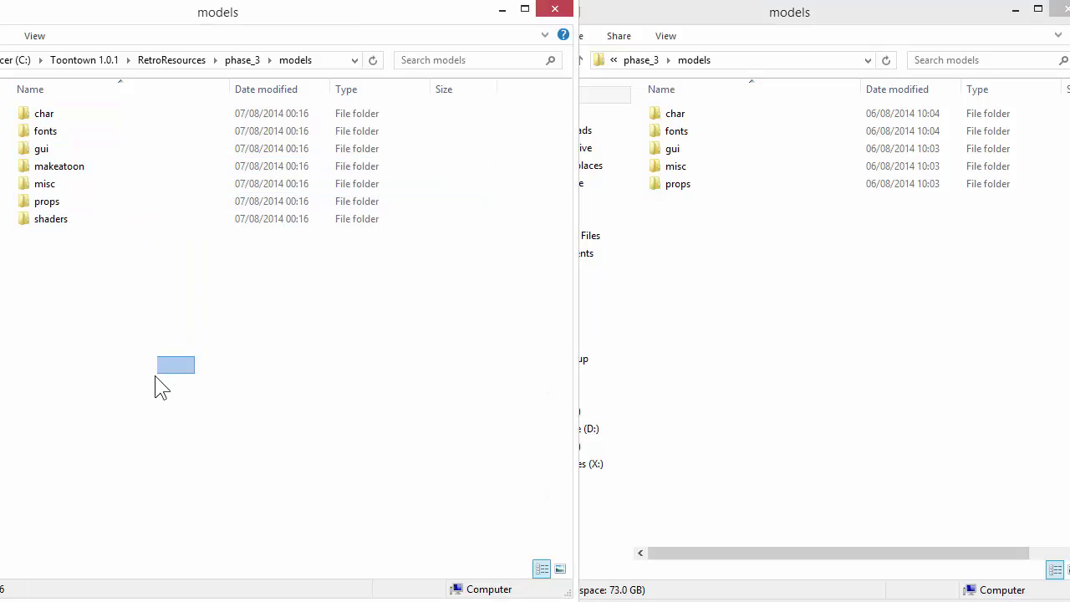
pyautogui.click(810, 249)
pyautogui.click(255, 290)
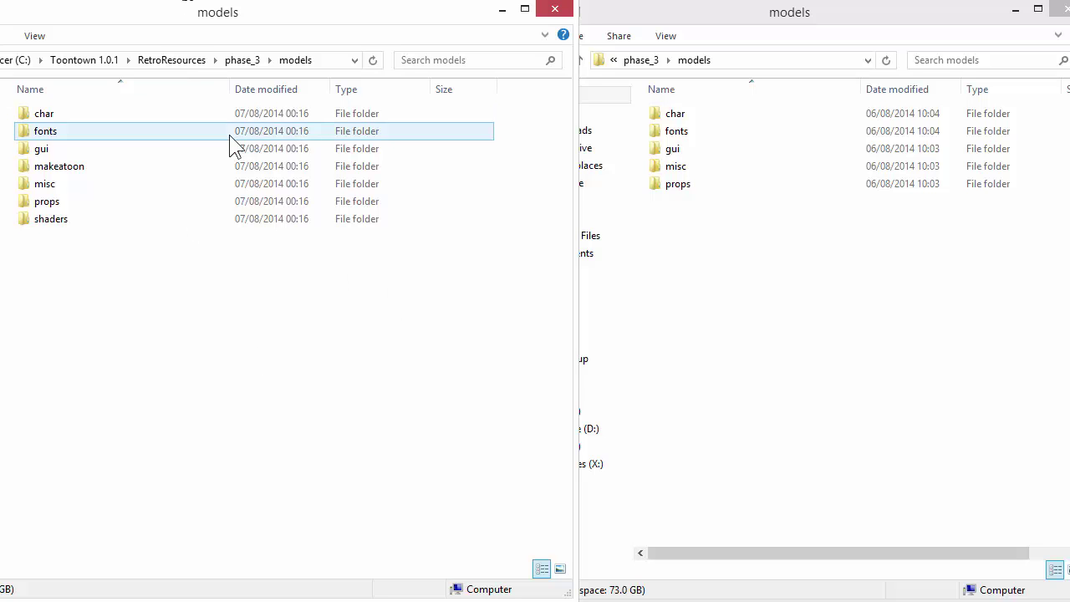
# Return to the maps folder of the RetroResources phase_3 files.
pyautogui.click(240, 62)
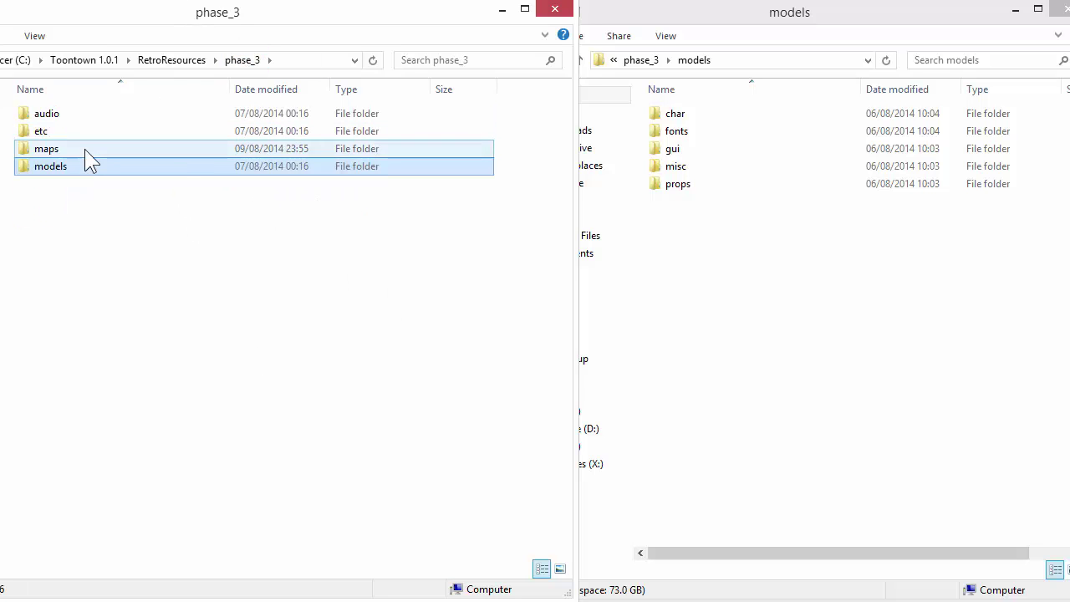
pyautogui.doubleClick(85, 148)
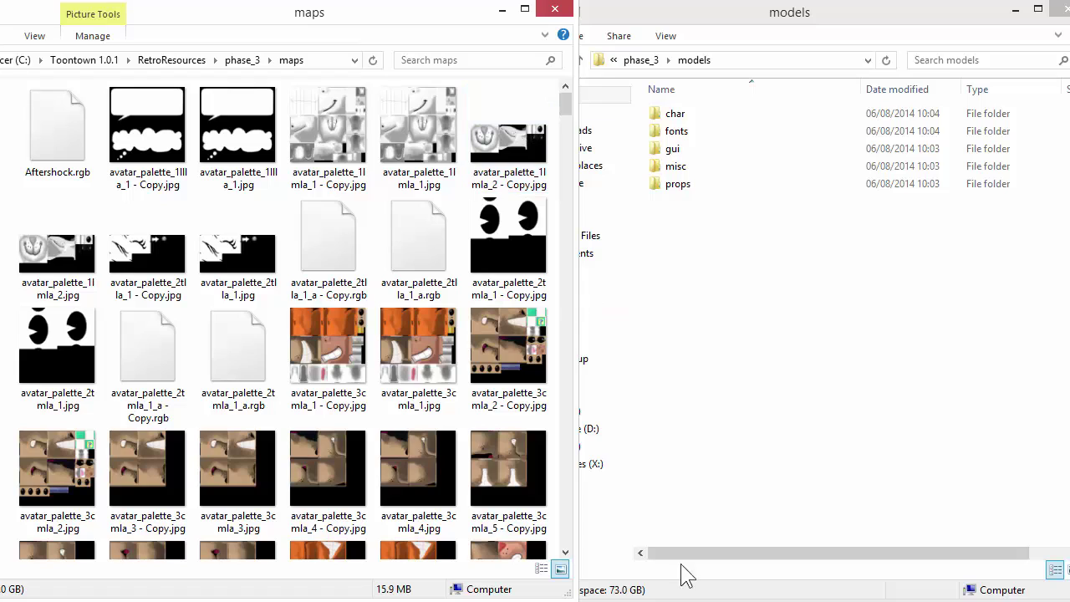
pyautogui.click(682, 600)
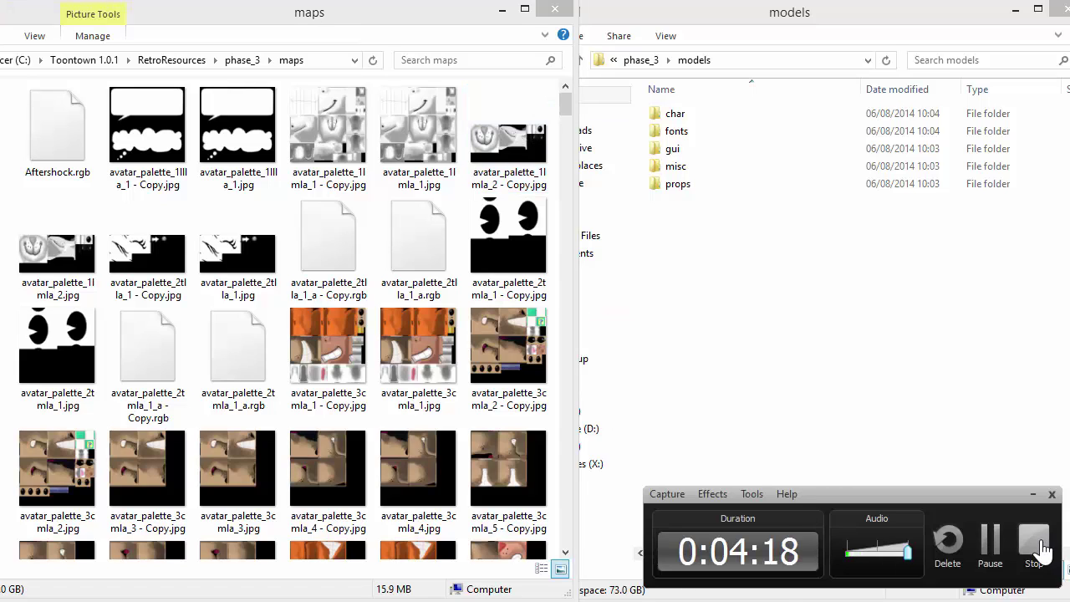